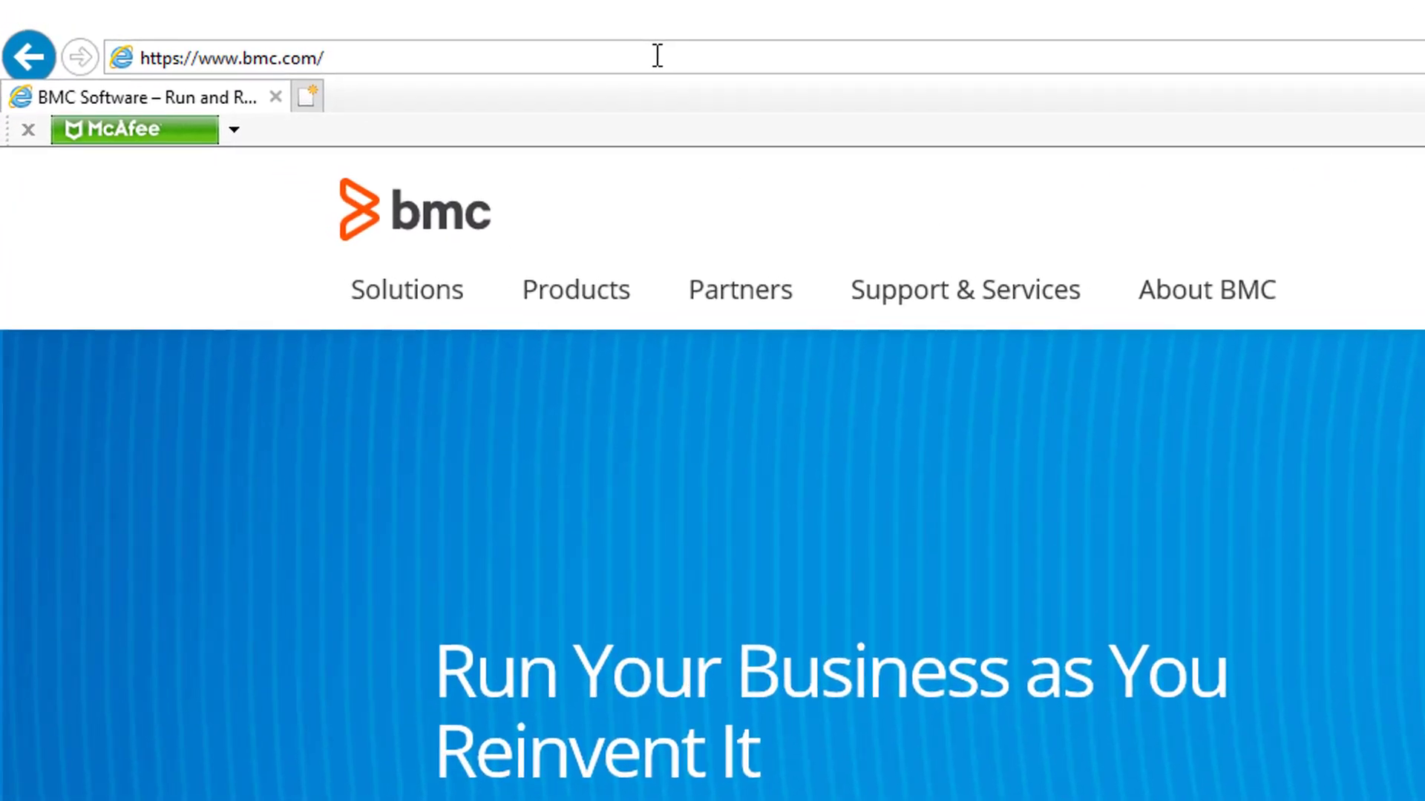
{"action": "type", "text": "support"}
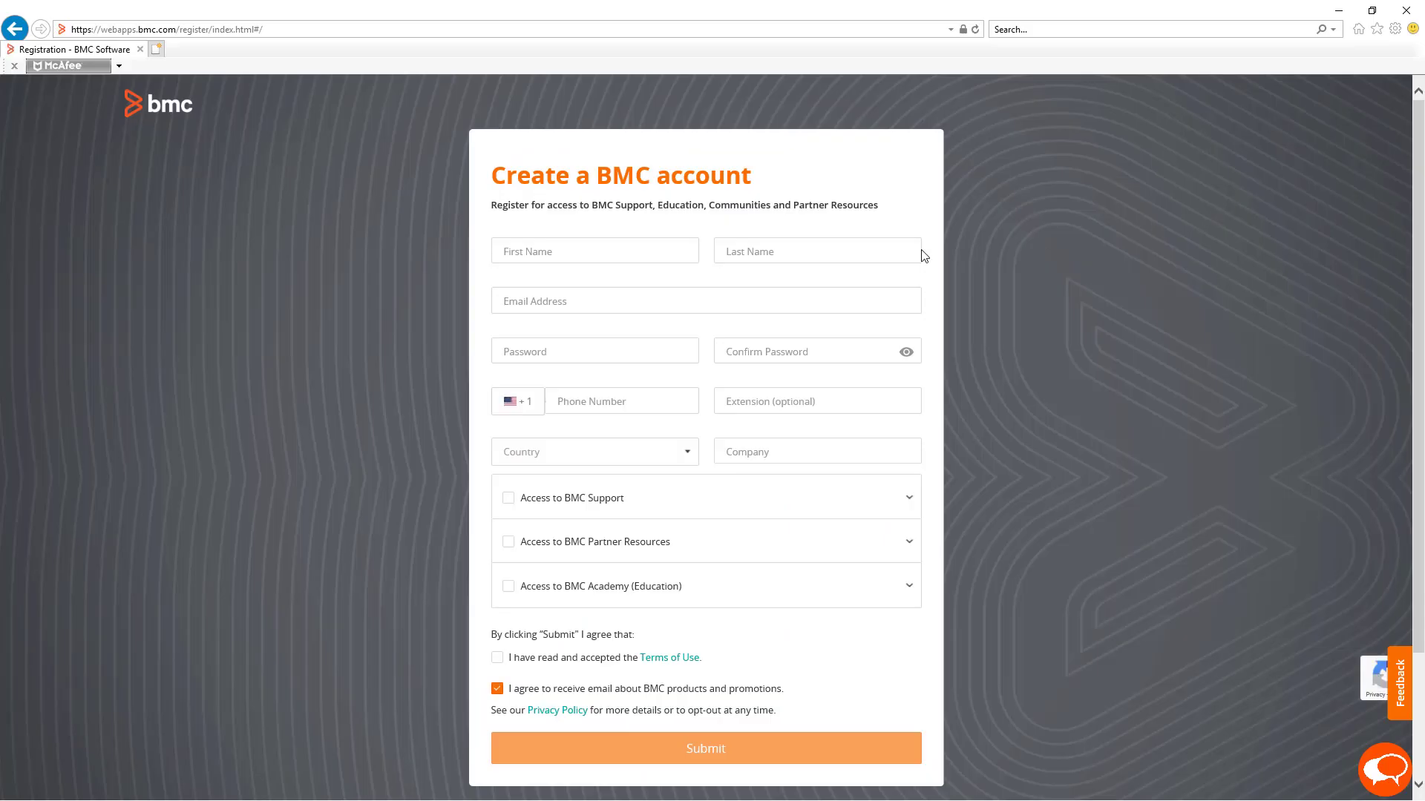
Step: Enter name, Mailinator email, matching passwords, phone, United States, ABC Company, and request BMC Support access
{"action": "left_click", "coordinate": [627, 252]}
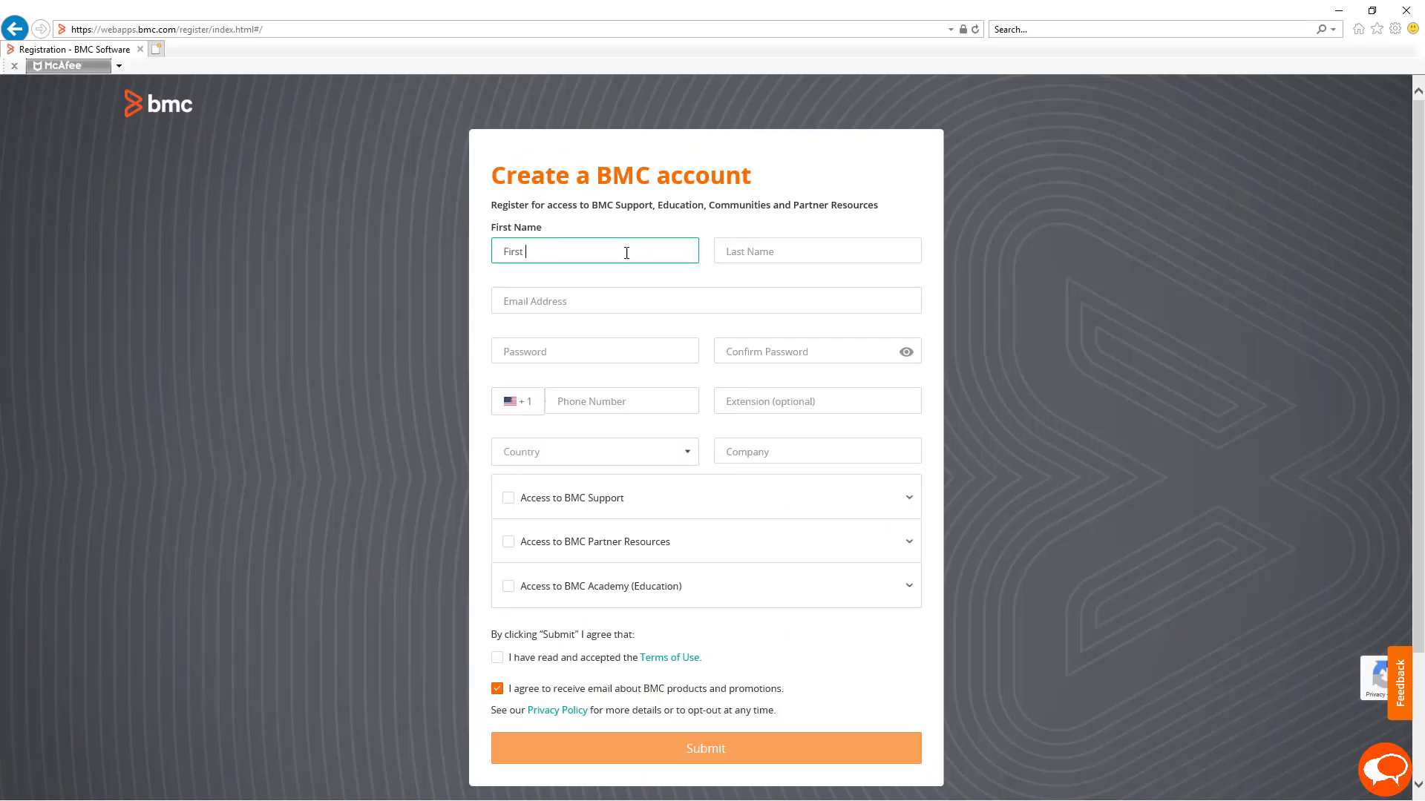
{"action": "key", "text": "Tab"}
{"action": "type", "text": "Last"}
{"action": "key", "text": "Tab"}
{"action": "type", "text": "FirstName_"}
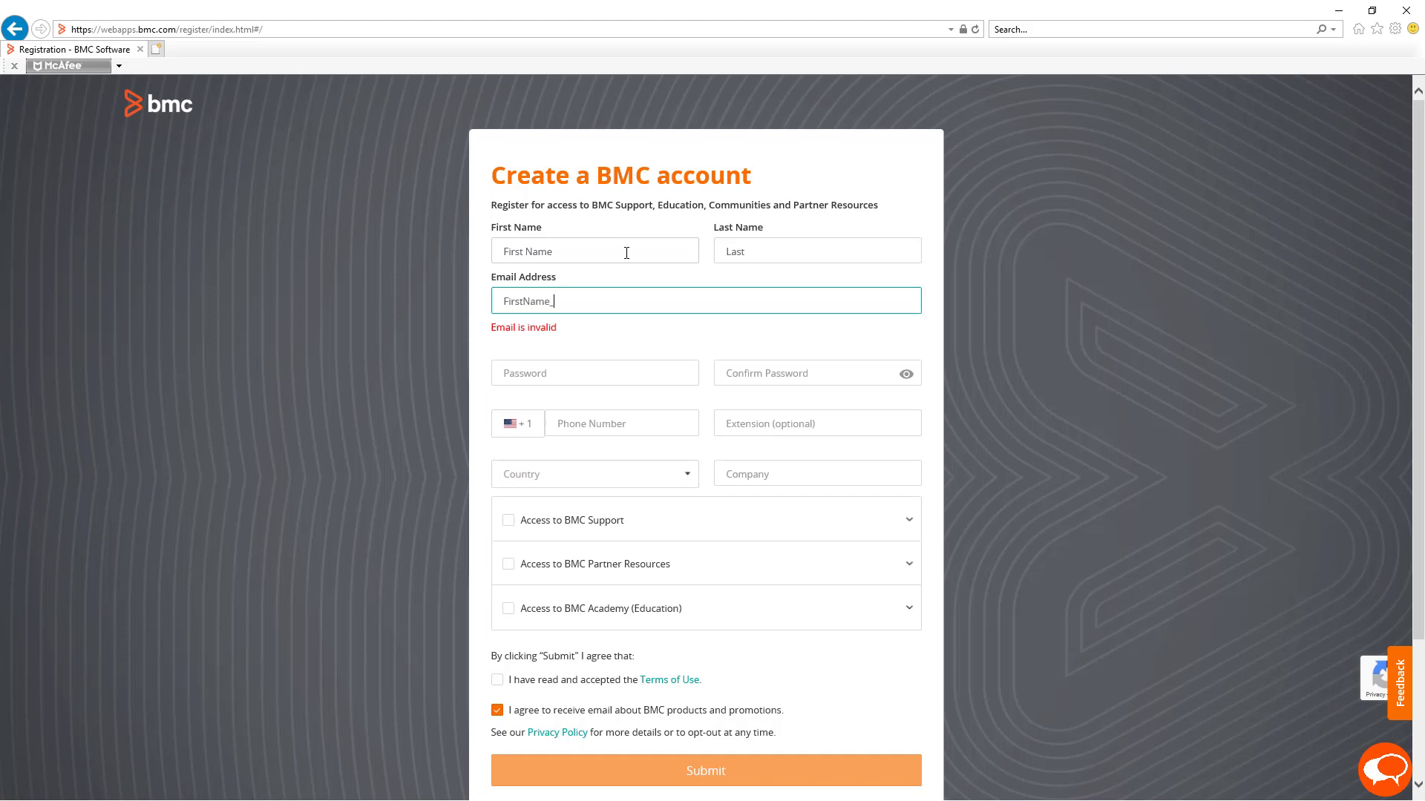
{"action": "type", "text": "Last@mailinator.com"}
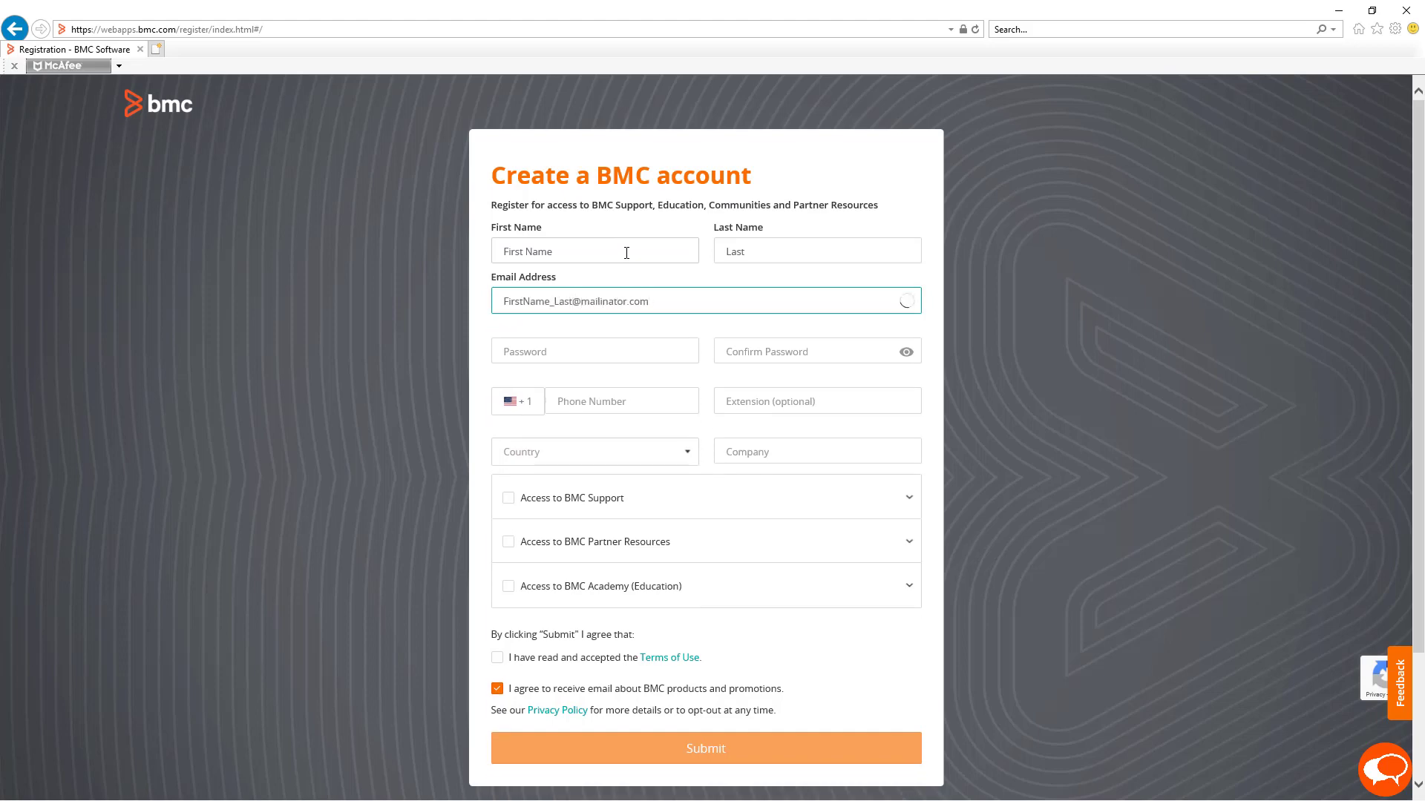
{"action": "key", "text": "Tab"}
{"action": "type", "text": "********"}
{"action": "key", "text": "Tab"}
{"action": "type", "text": "********"}
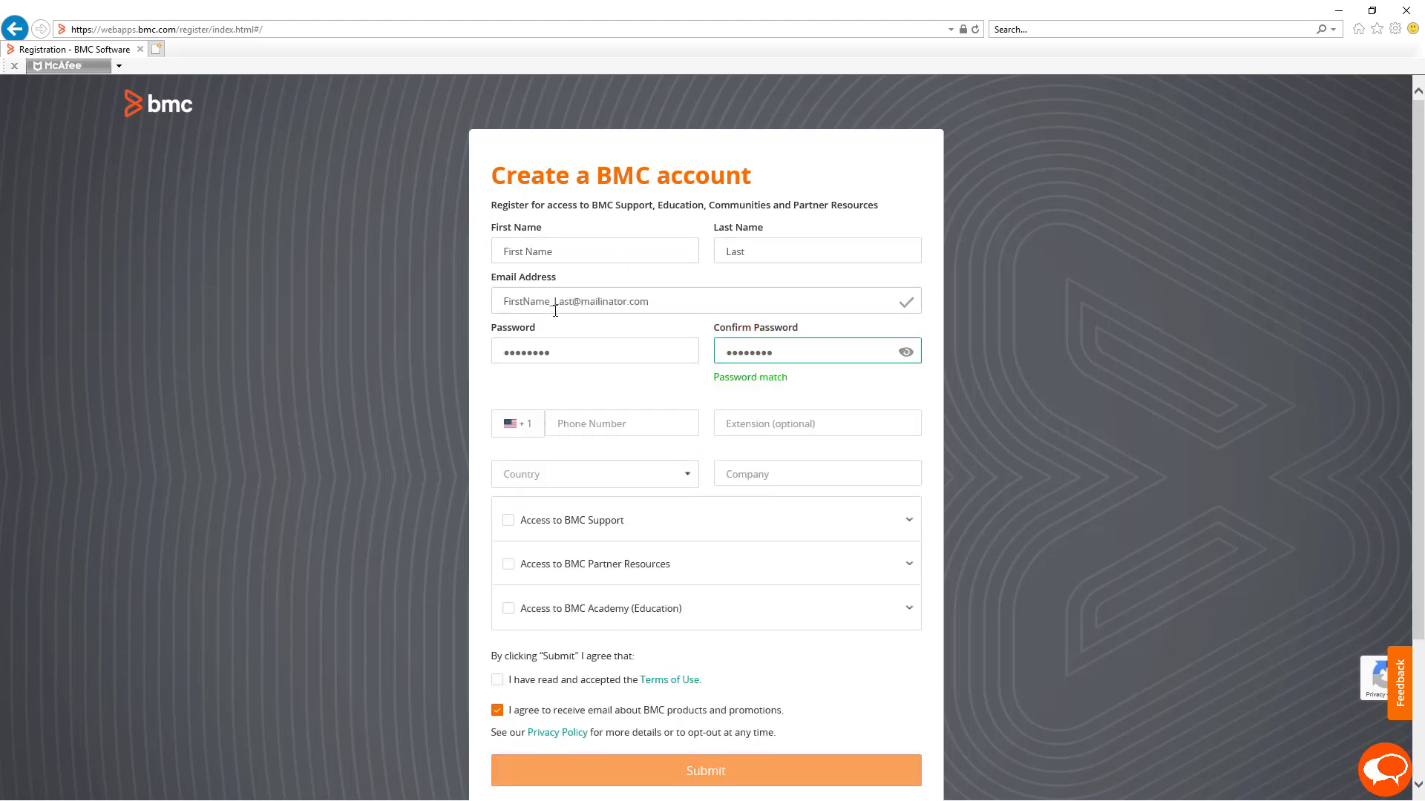
{"action": "left_click", "coordinate": [575, 422]}
{"action": "type", "text": "123456789"}
{"action": "left_click", "coordinate": [687, 475]}
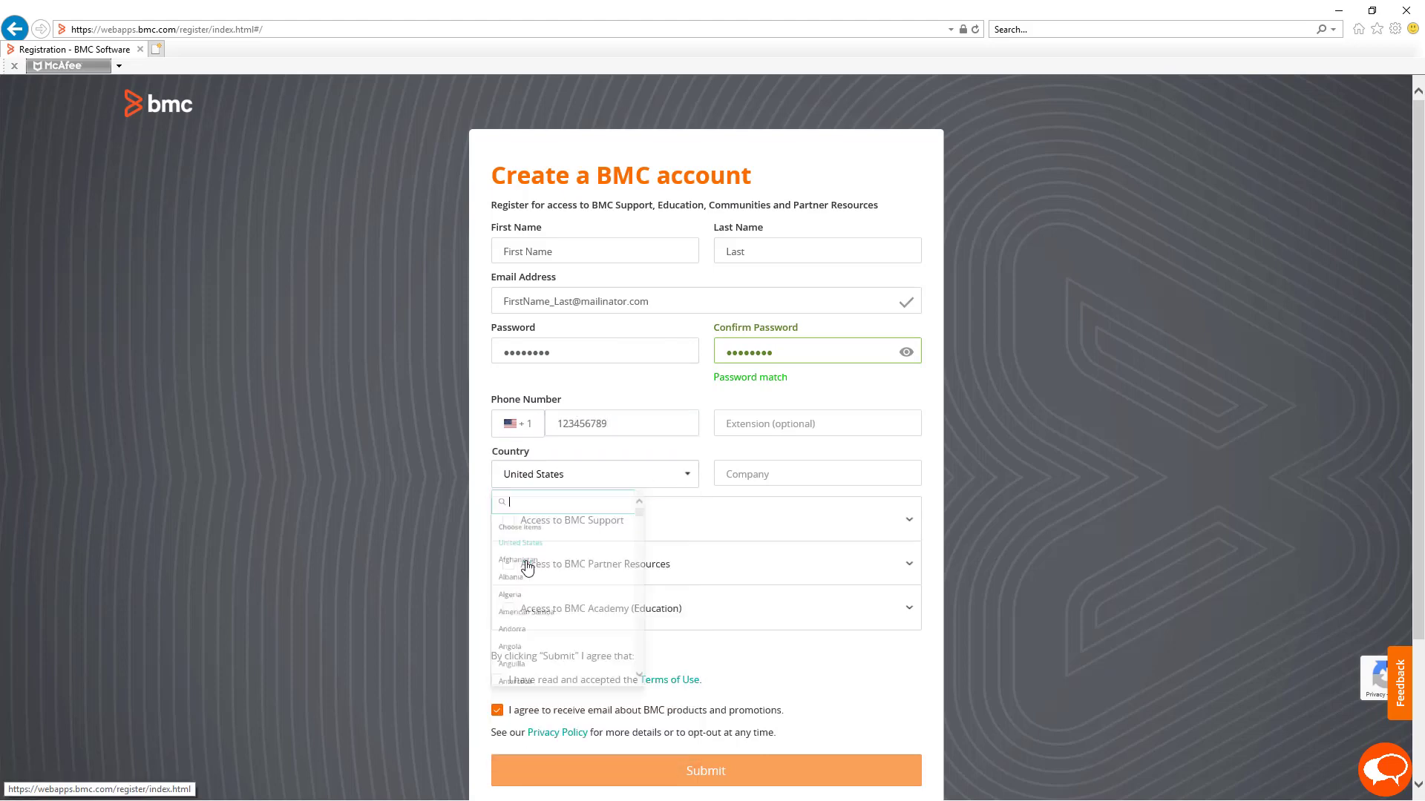
{"action": "left_click", "coordinate": [557, 496]}
{"action": "left_click", "coordinate": [792, 473]}
{"action": "type", "text": "ABC Company"}
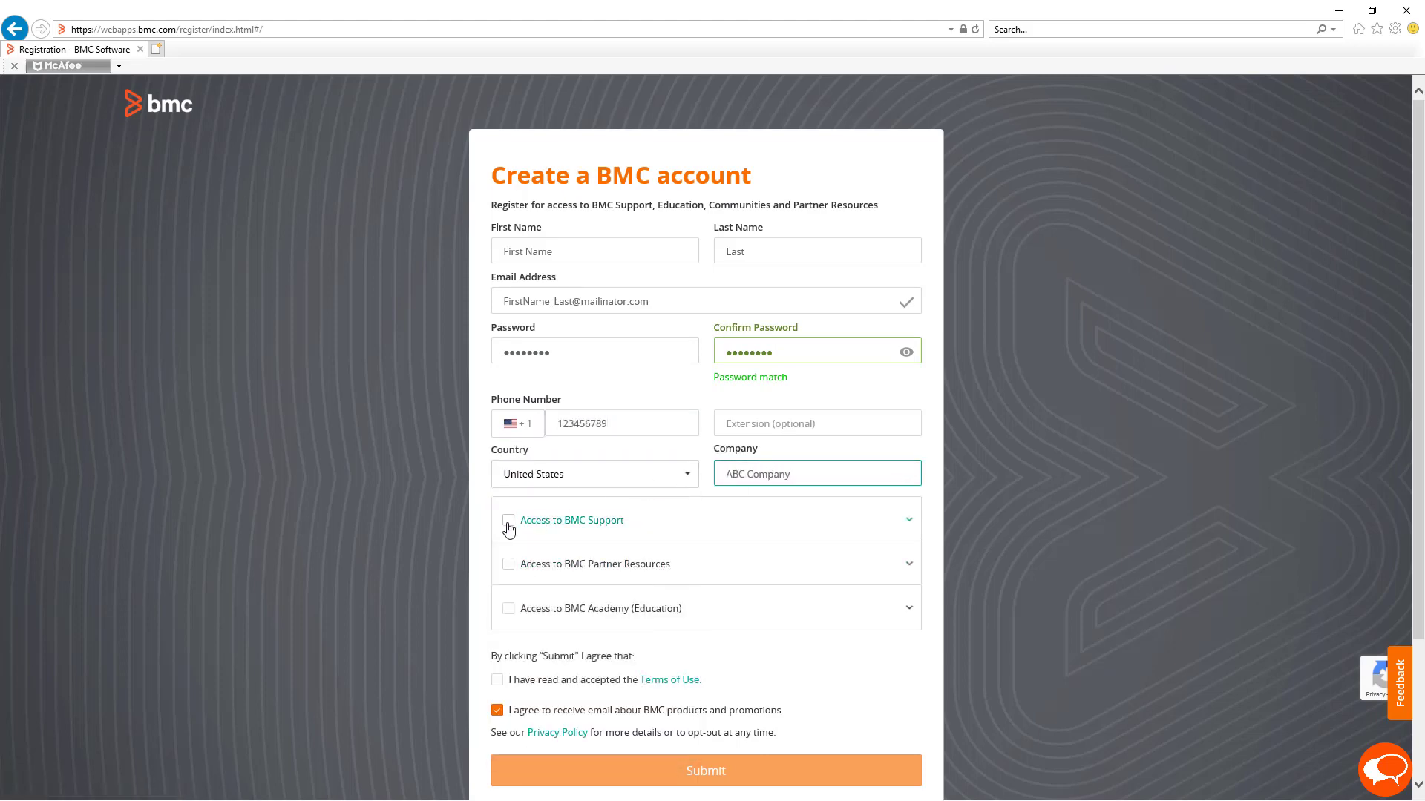
{"action": "left_click", "coordinate": [507, 521]}
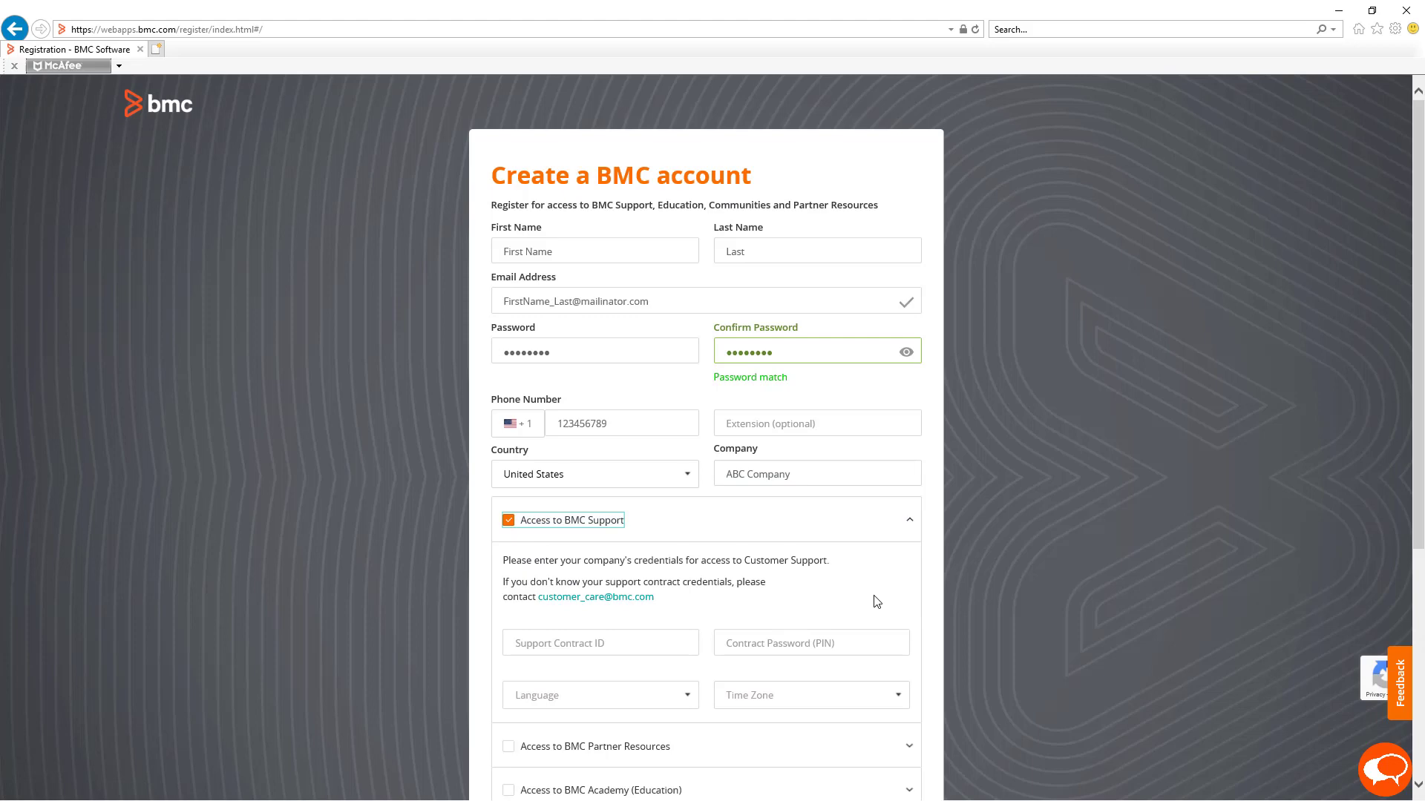
{"action": "scroll", "coordinate": [879, 601], "scroll_direction": "down", "scroll_amount": 1}
{"action": "scroll", "coordinate": [879, 598], "scroll_direction": "down", "scroll_amount": 1}
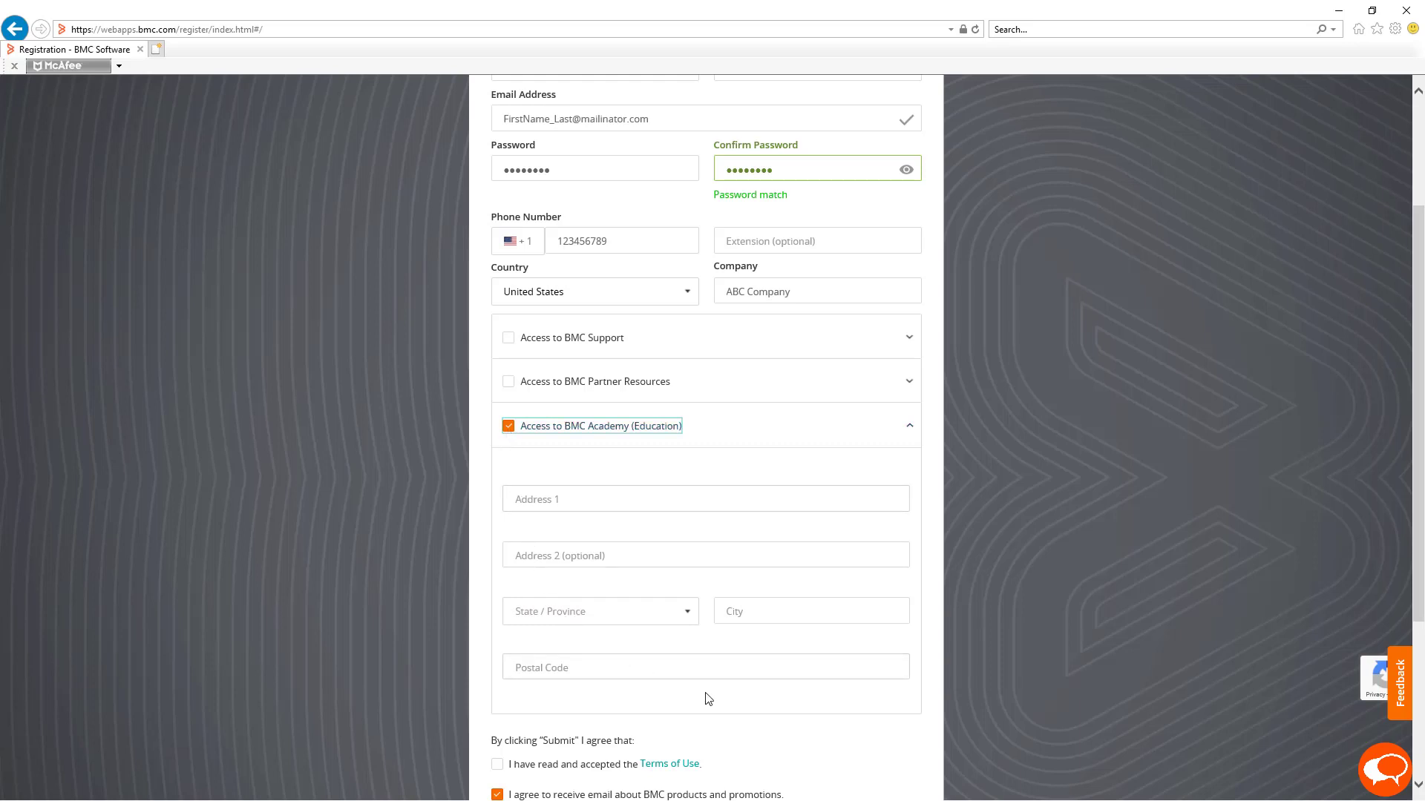
Step: Untick Access to BMC Academy (Education) so its address section collapses
{"action": "left_click", "coordinate": [509, 427]}
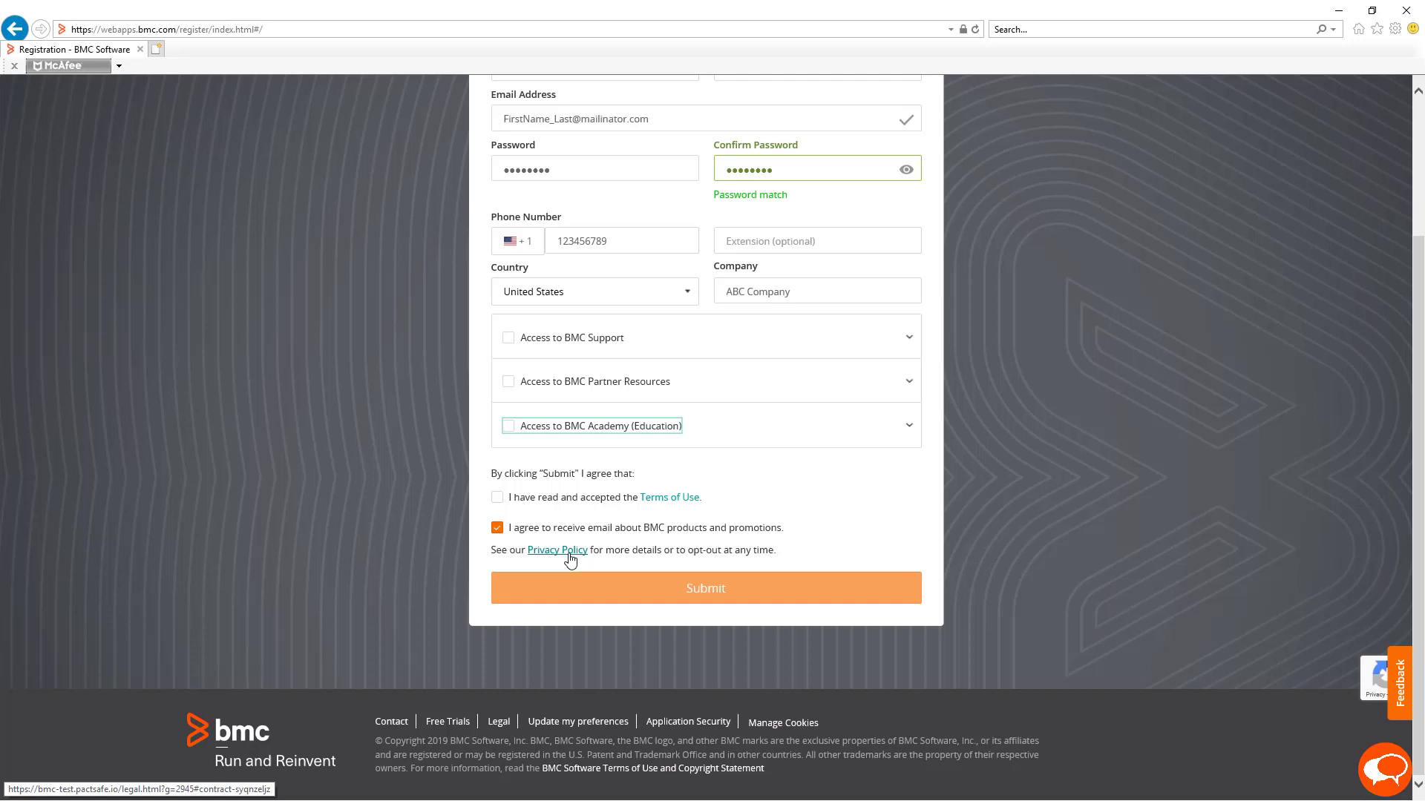
Step: Accept the Terms of Use and submit the registration form
{"action": "left_click", "coordinate": [497, 498]}
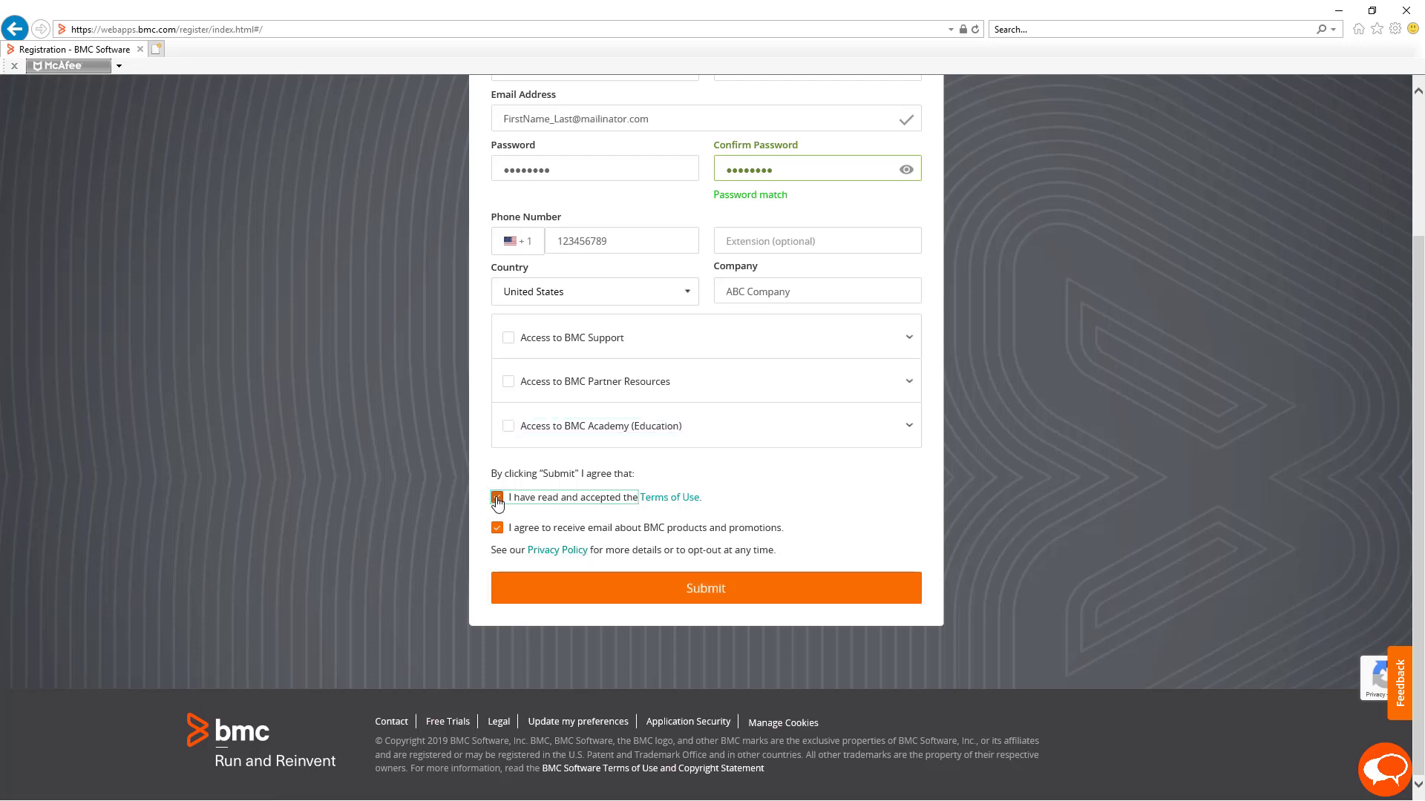
{"action": "left_click", "coordinate": [708, 590]}
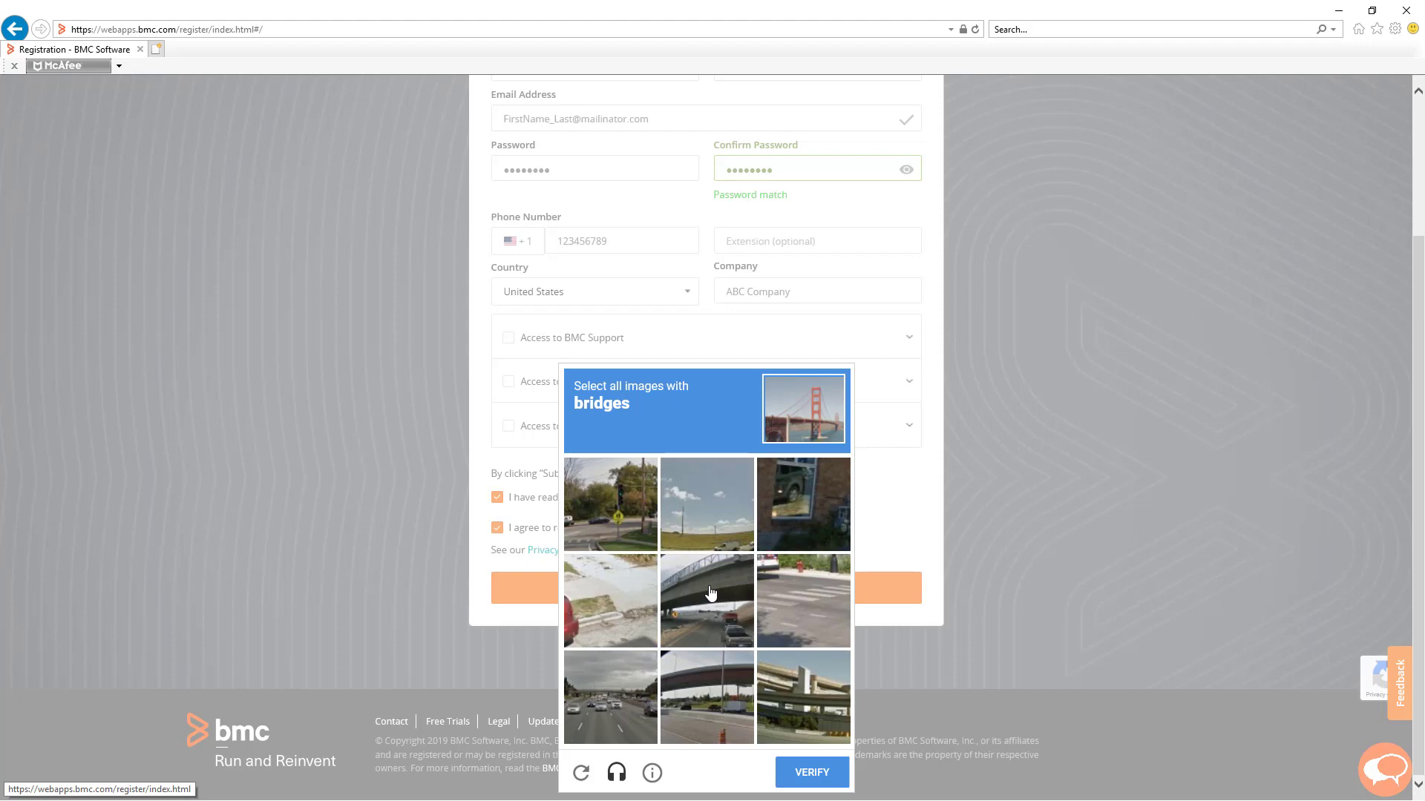
Step: Mark the four bridge tiles in the reCAPTCHA and verify to finish registering
{"action": "left_click", "coordinate": [708, 589]}
{"action": "left_click", "coordinate": [691, 674]}
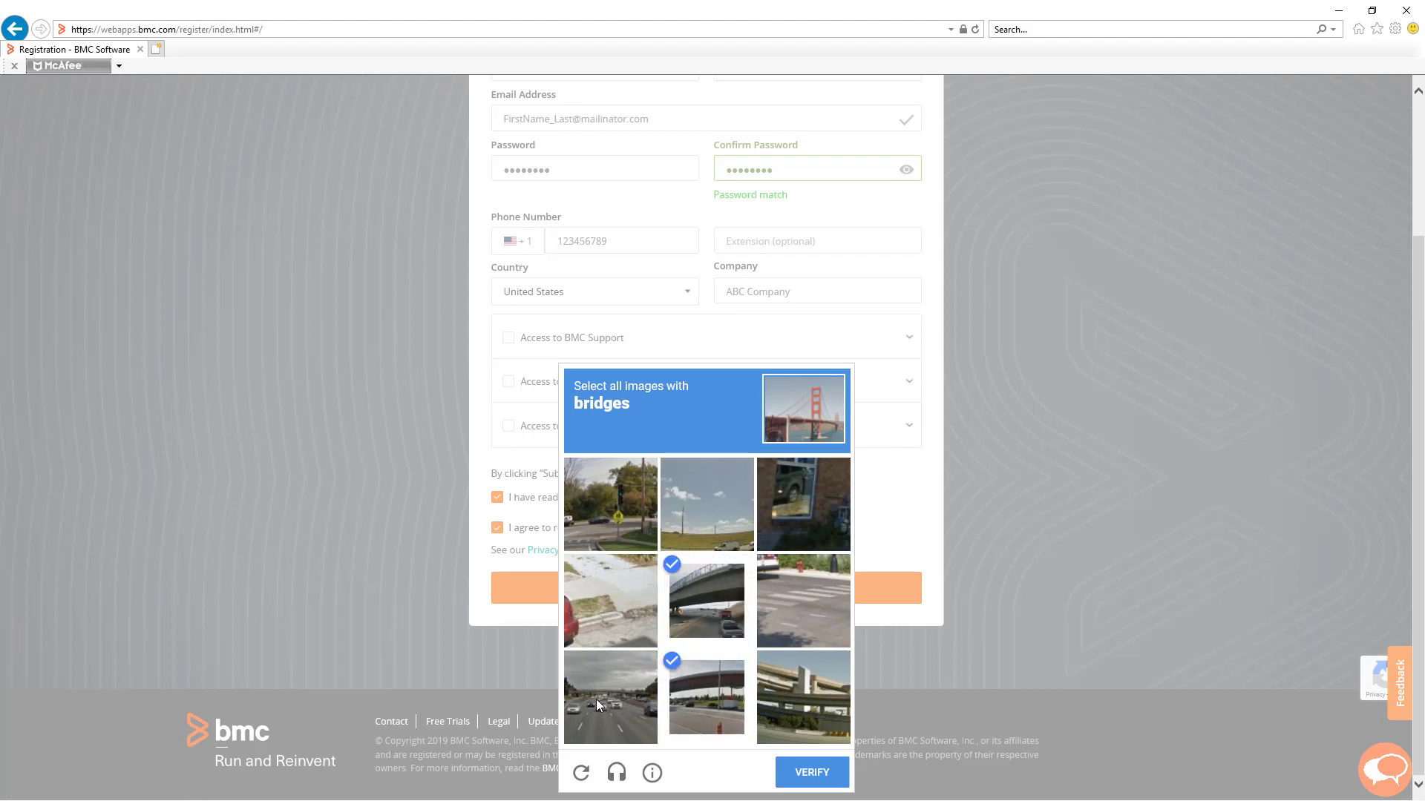
{"action": "left_click", "coordinate": [593, 701]}
{"action": "left_click", "coordinate": [821, 704]}
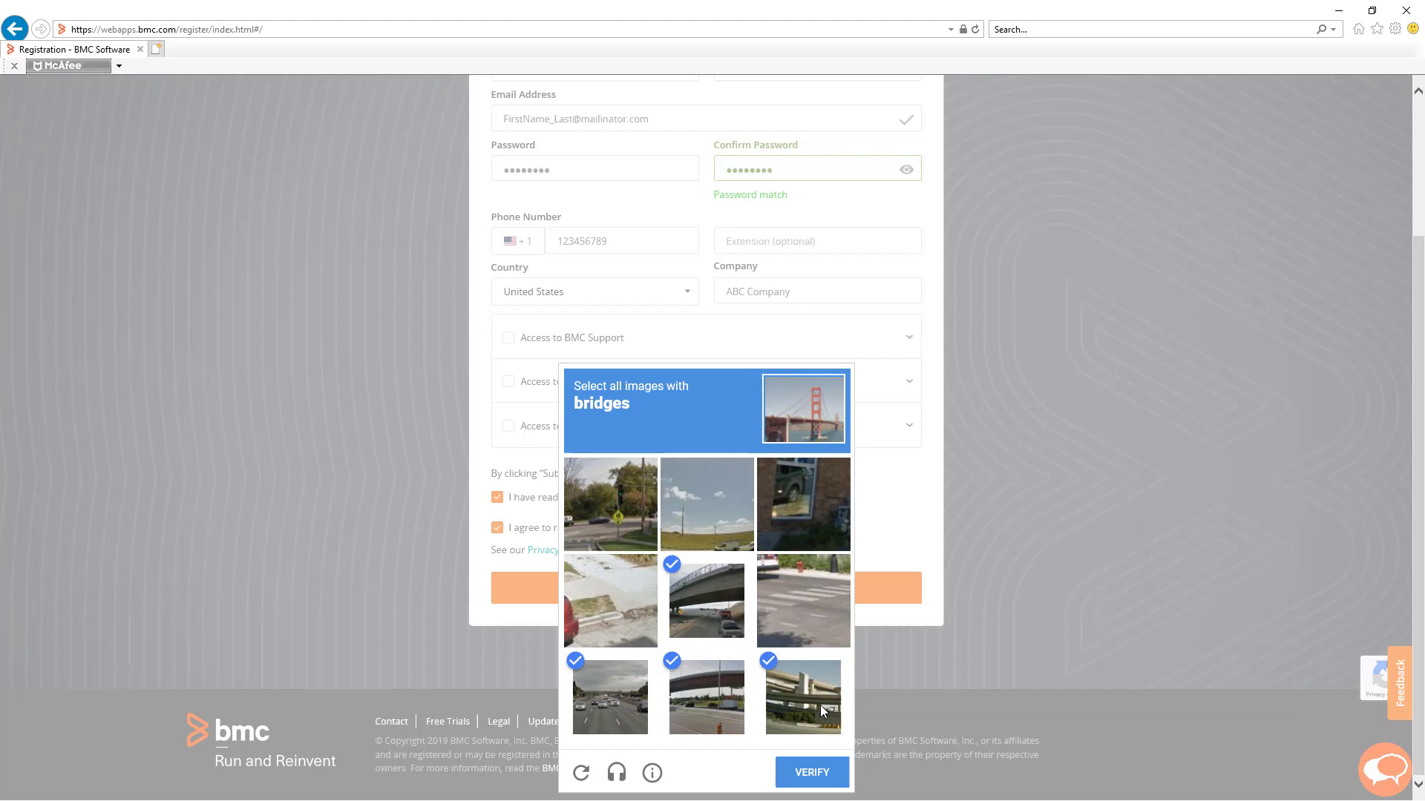
{"action": "left_click", "coordinate": [809, 776]}
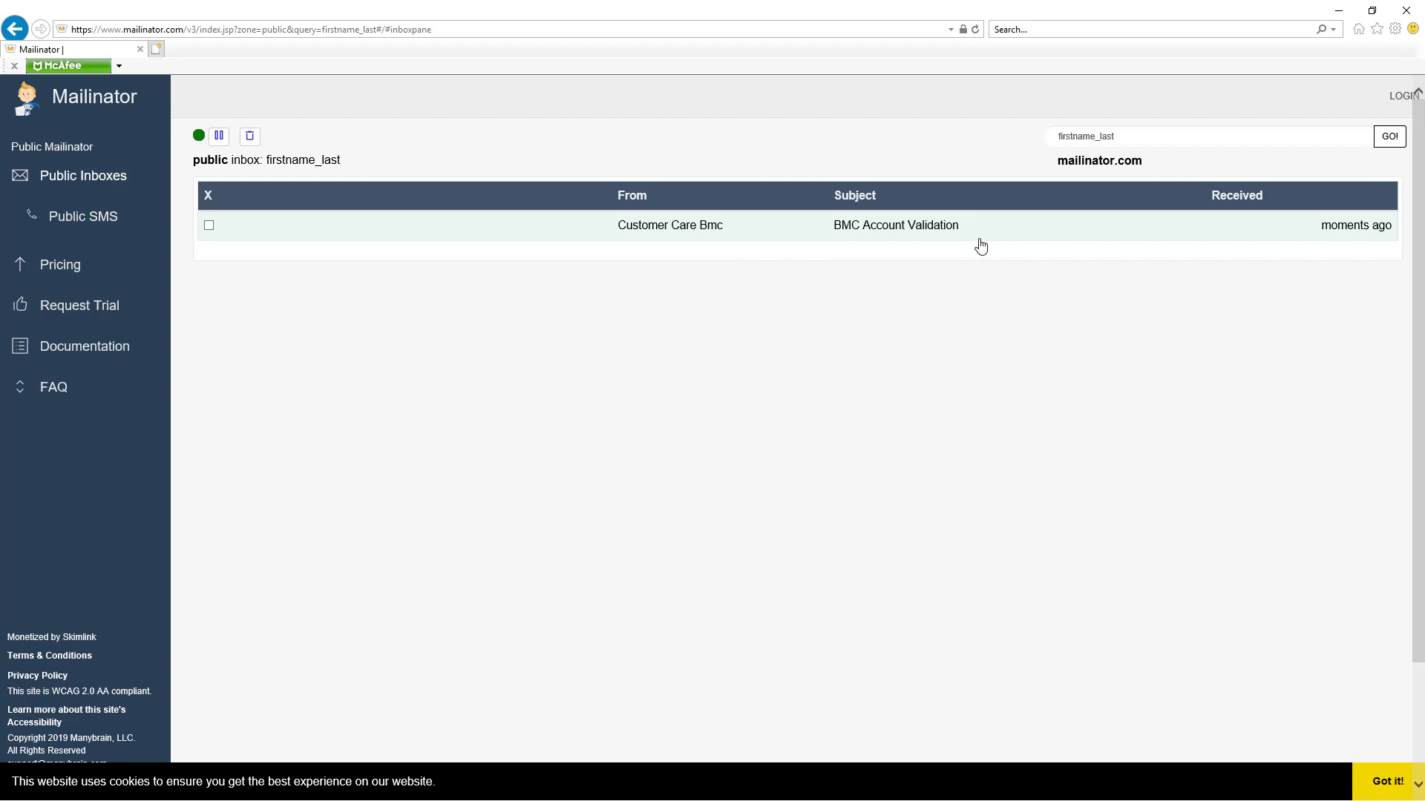
Step: Validate the account from the BMC Account Validation email, then close the success tab
{"action": "left_click", "coordinate": [890, 230]}
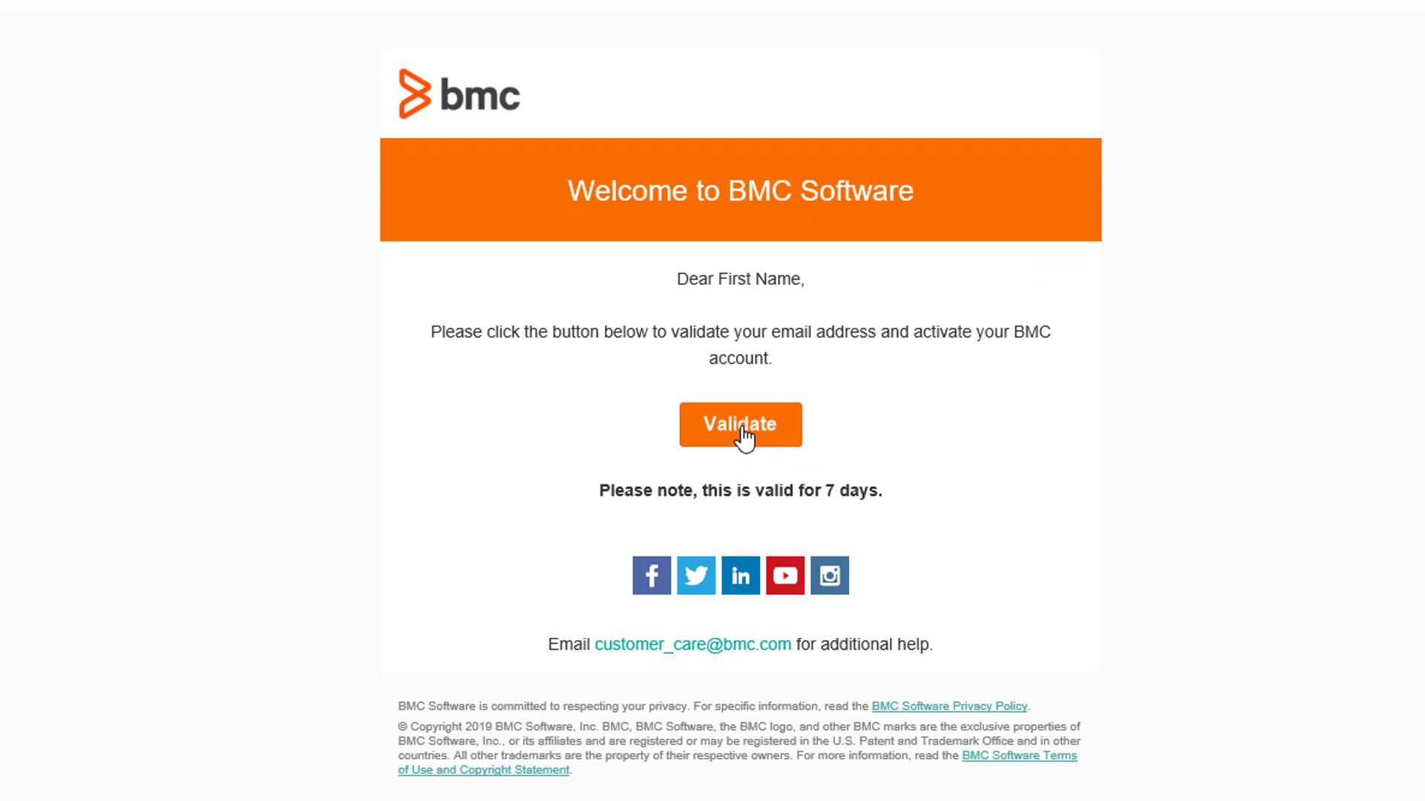
{"action": "left_click", "coordinate": [742, 428]}
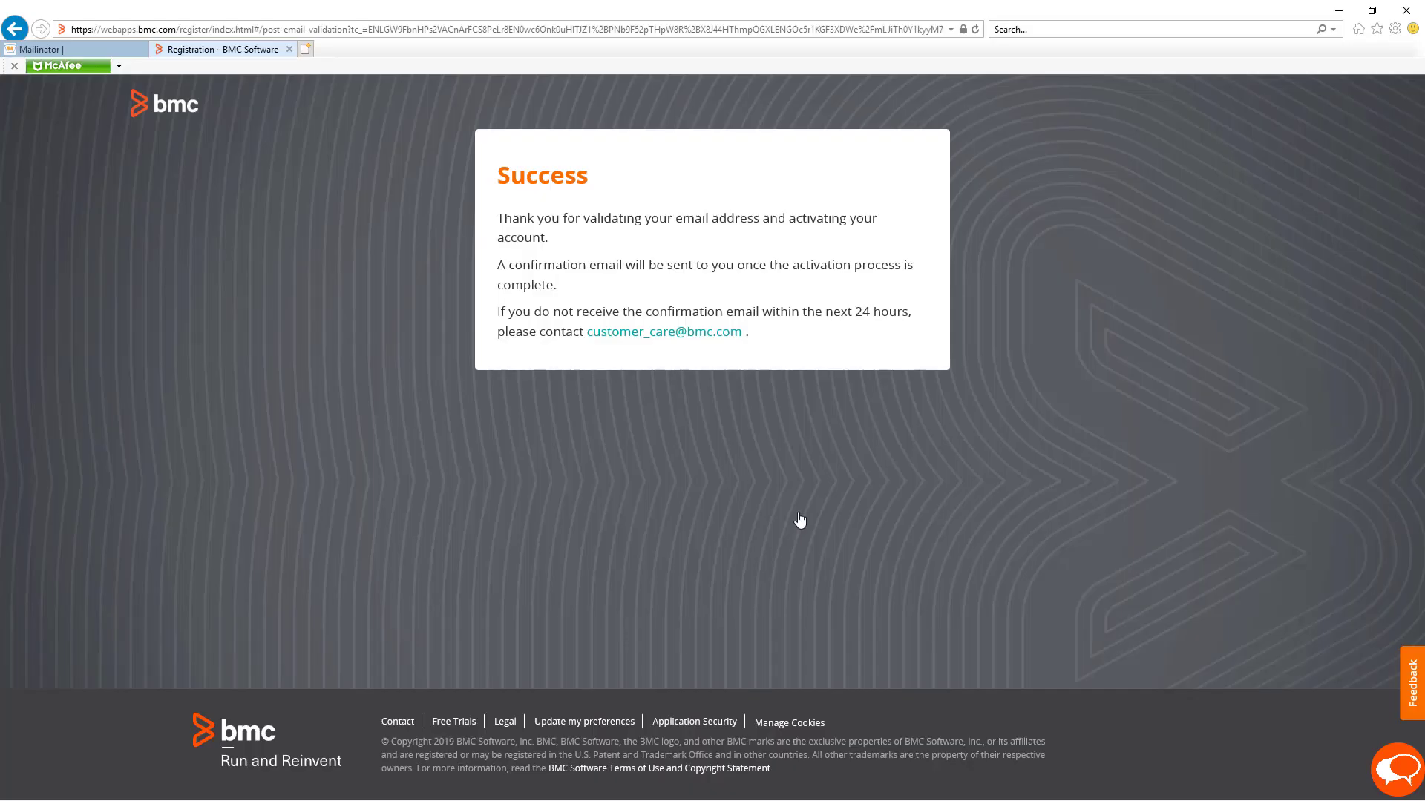
{"action": "key", "text": "ctrl+w"}
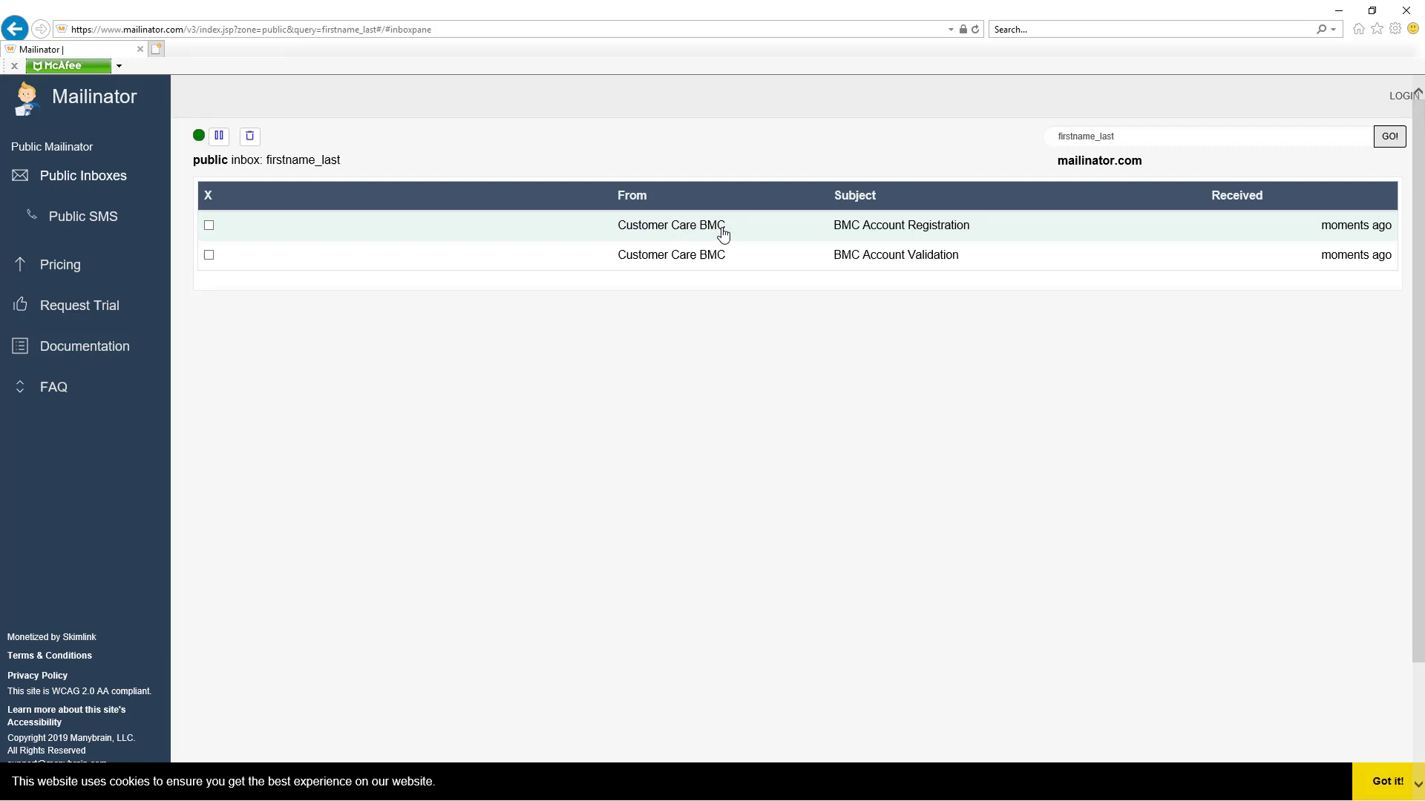
Step: Open the BMC Account Registration email welcoming the validated account
{"action": "left_click", "coordinate": [973, 240]}
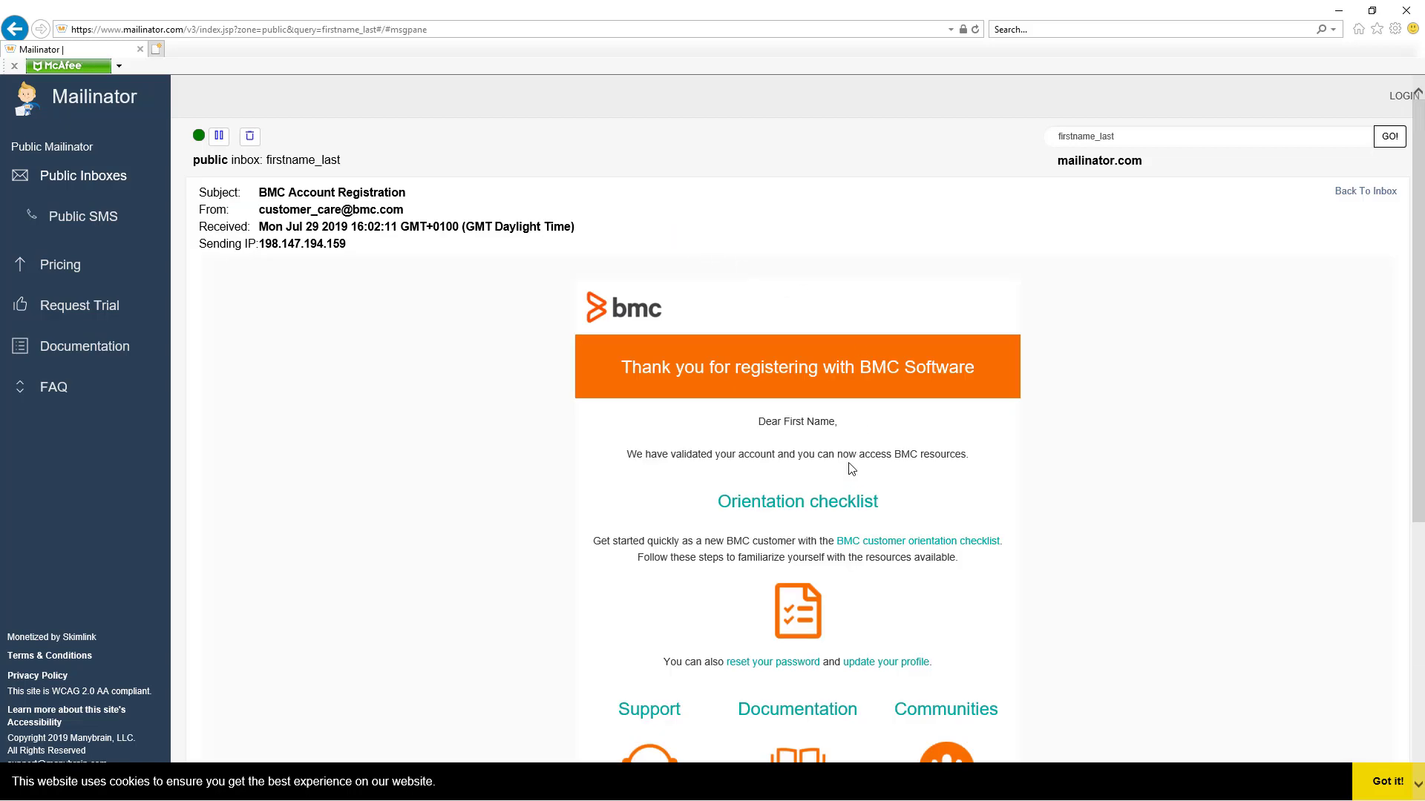
{"action": "scroll", "coordinate": [851, 476], "scroll_direction": "down", "scroll_amount": 1}
{"action": "scroll", "coordinate": [852, 477], "scroll_direction": "down", "scroll_amount": 2}
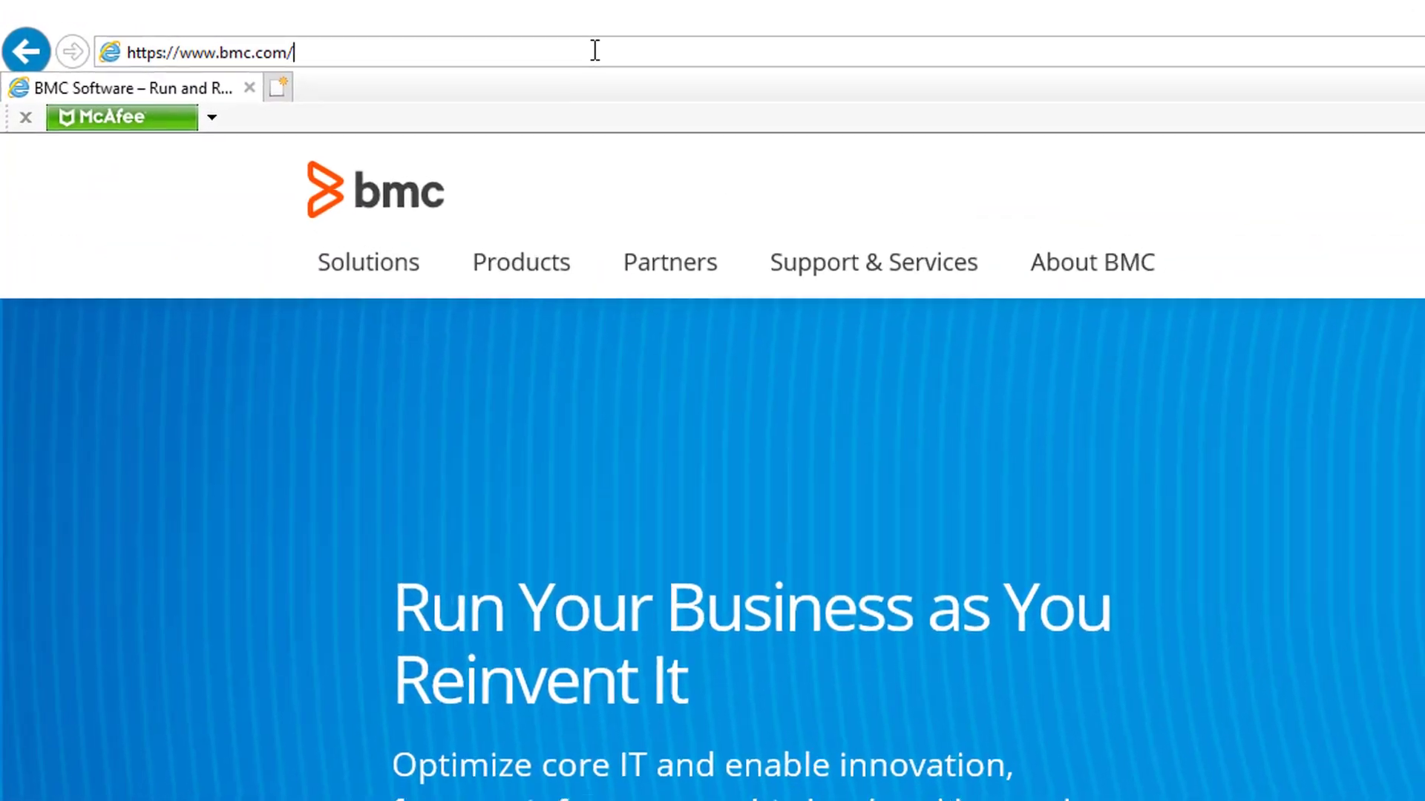
{"action": "type", "text": "s"}
{"action": "type", "text": "upp"}
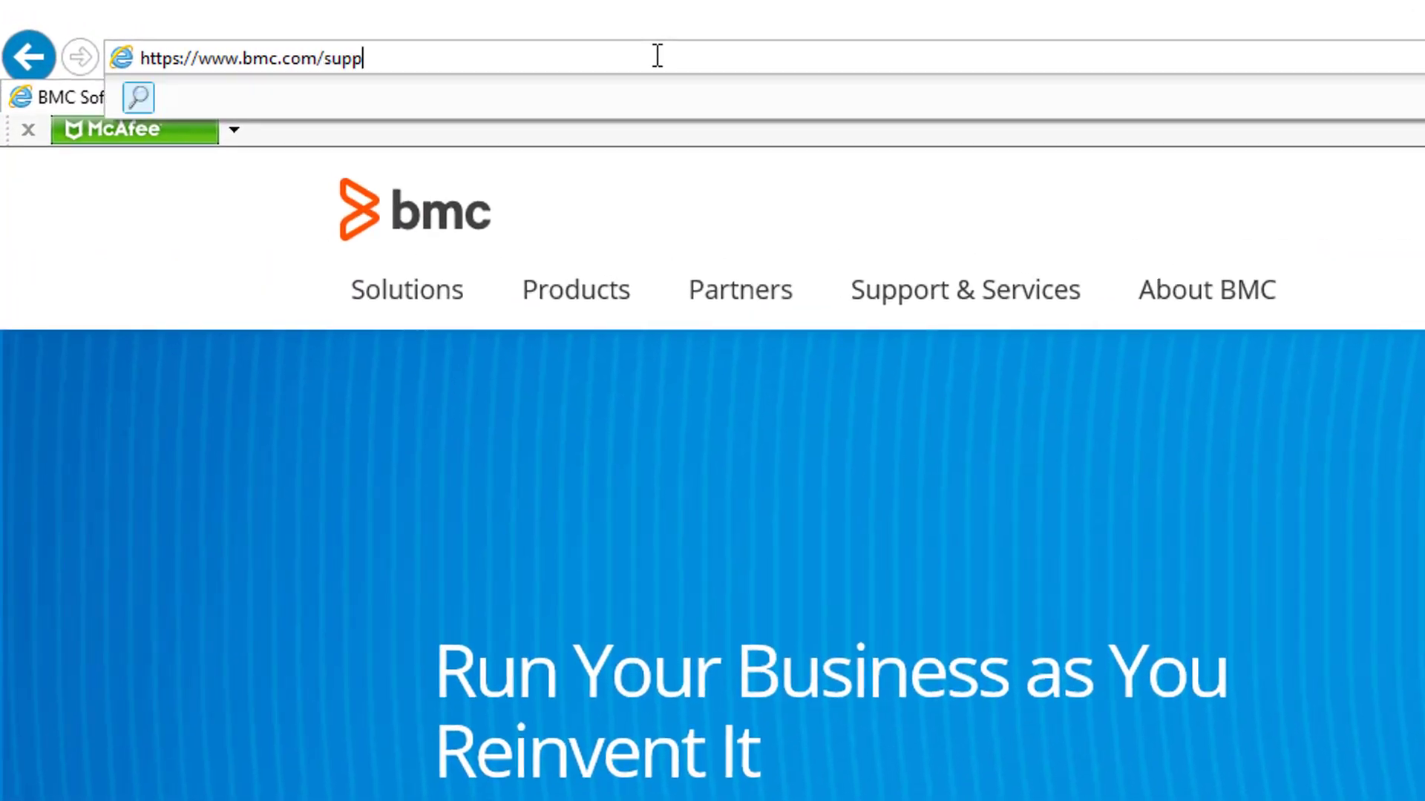
{"action": "type", "text": "ort"}
Step: Go to bmc.com/support, choose Login, and enter the new account's username and password
{"action": "key", "text": "Return"}
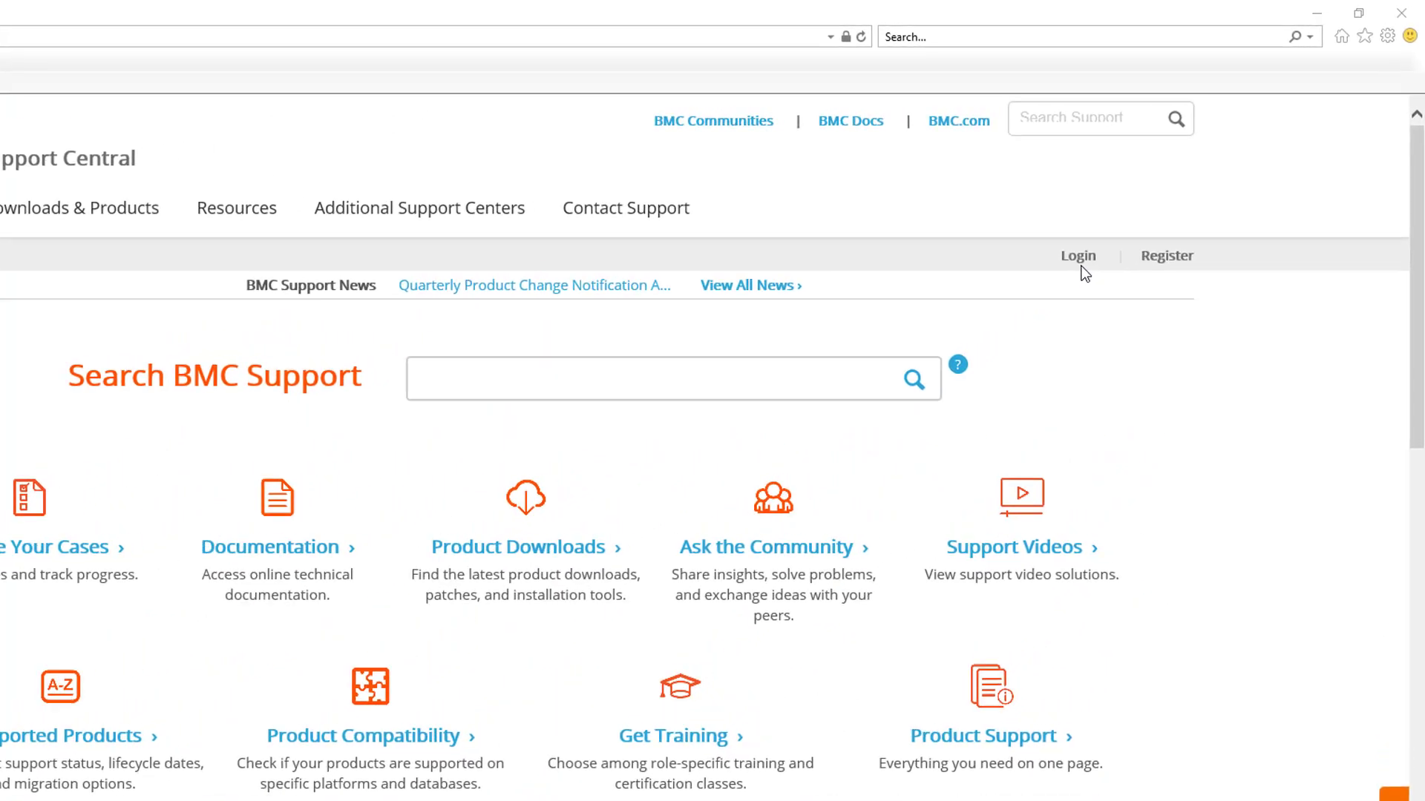
{"action": "left_click", "coordinate": [1037, 296]}
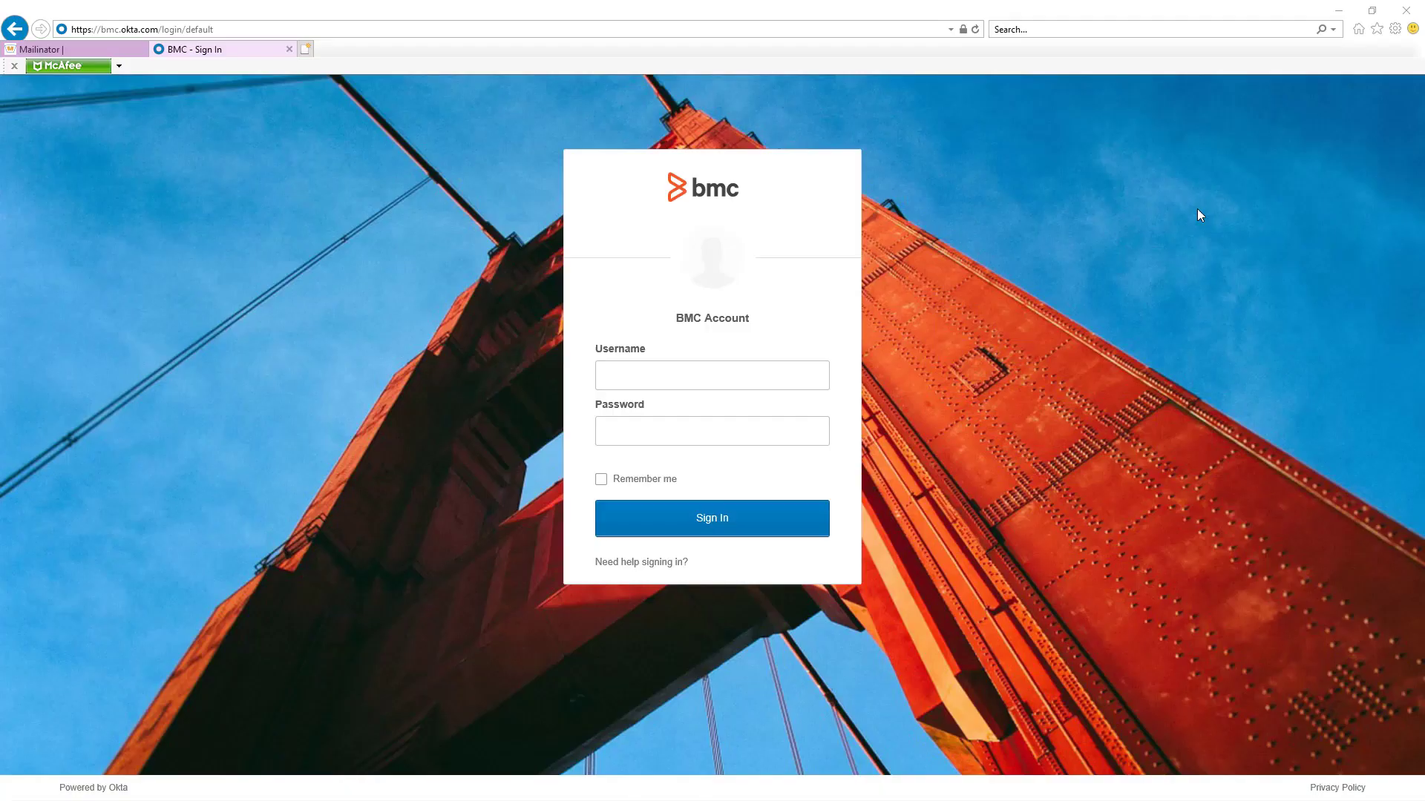
{"action": "left_click", "coordinate": [667, 382]}
{"action": "type", "text": "FirstName_Last"}
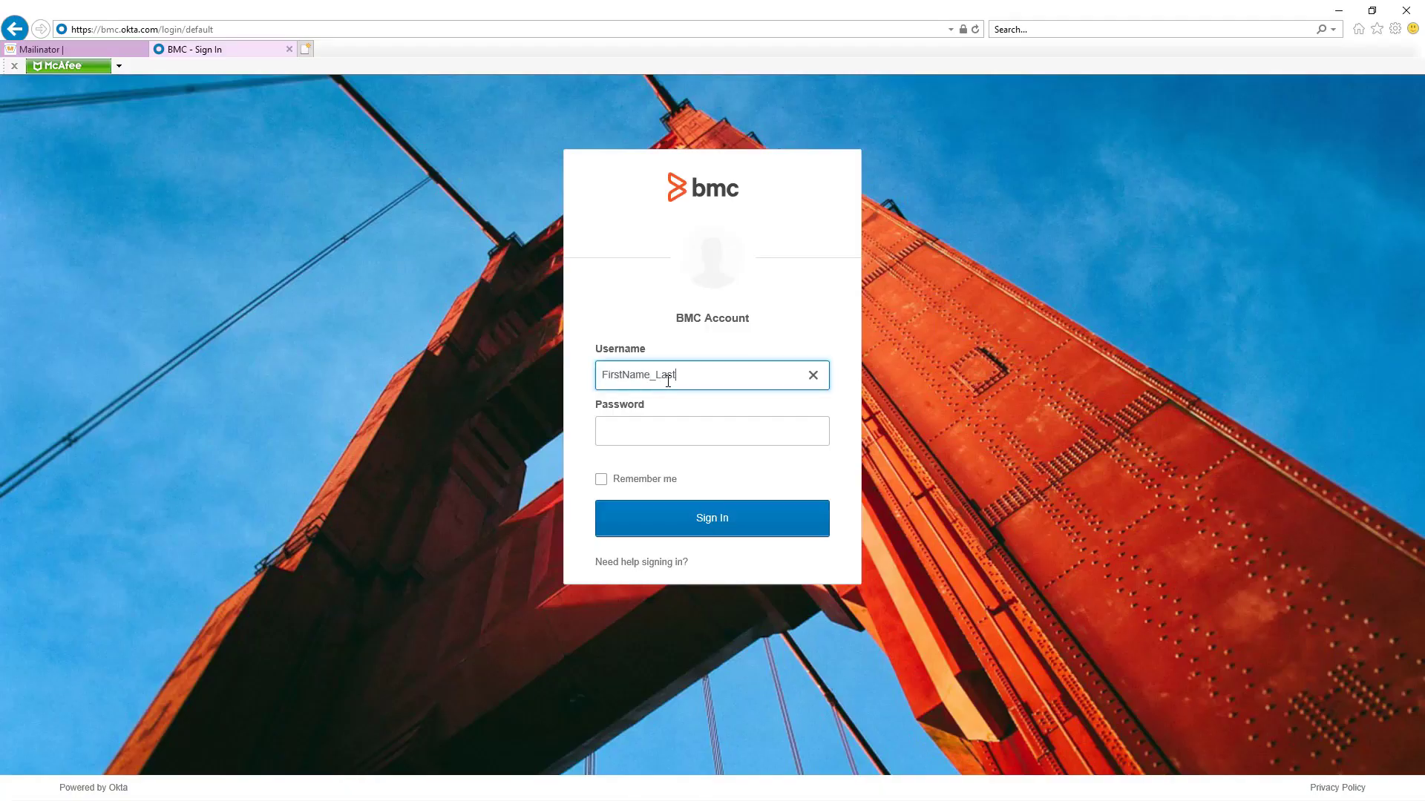
{"action": "type", "text": "@mailinator.com"}
{"action": "key", "text": "Tab"}
{"action": "type", "text": "********"}
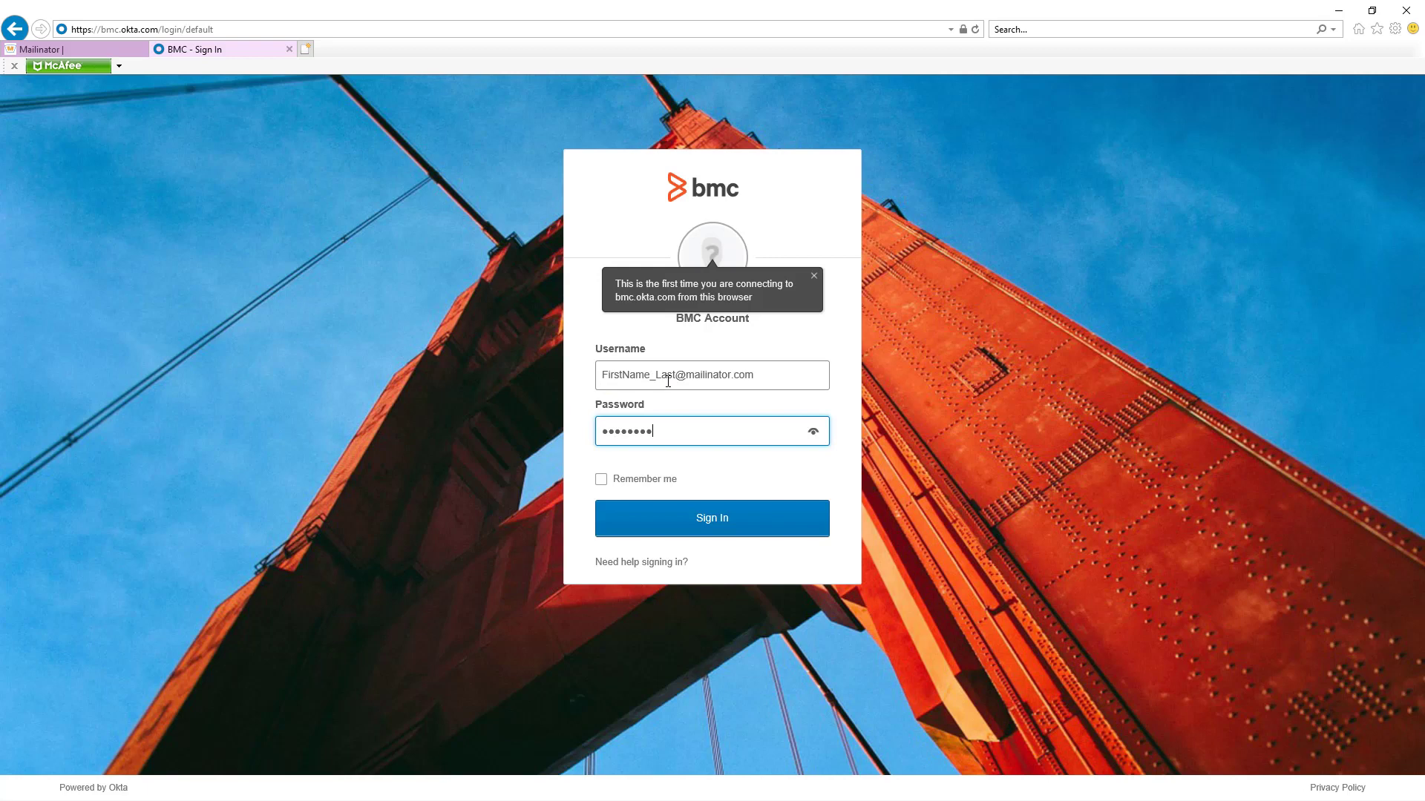
Step: Sign in and choose the Golden Gate Bridge picture as the security image
{"action": "left_click", "coordinate": [705, 518]}
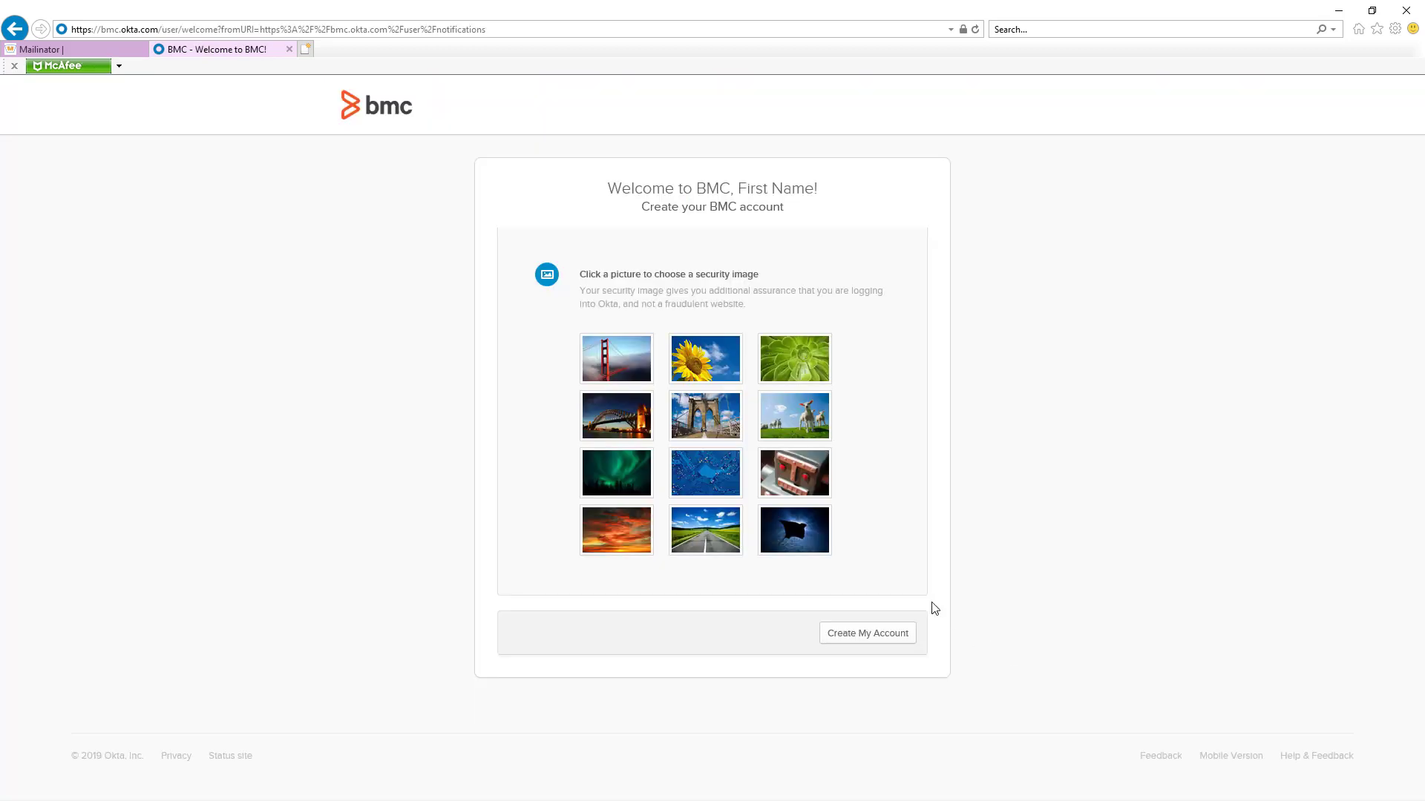
{"action": "left_click", "coordinate": [620, 359]}
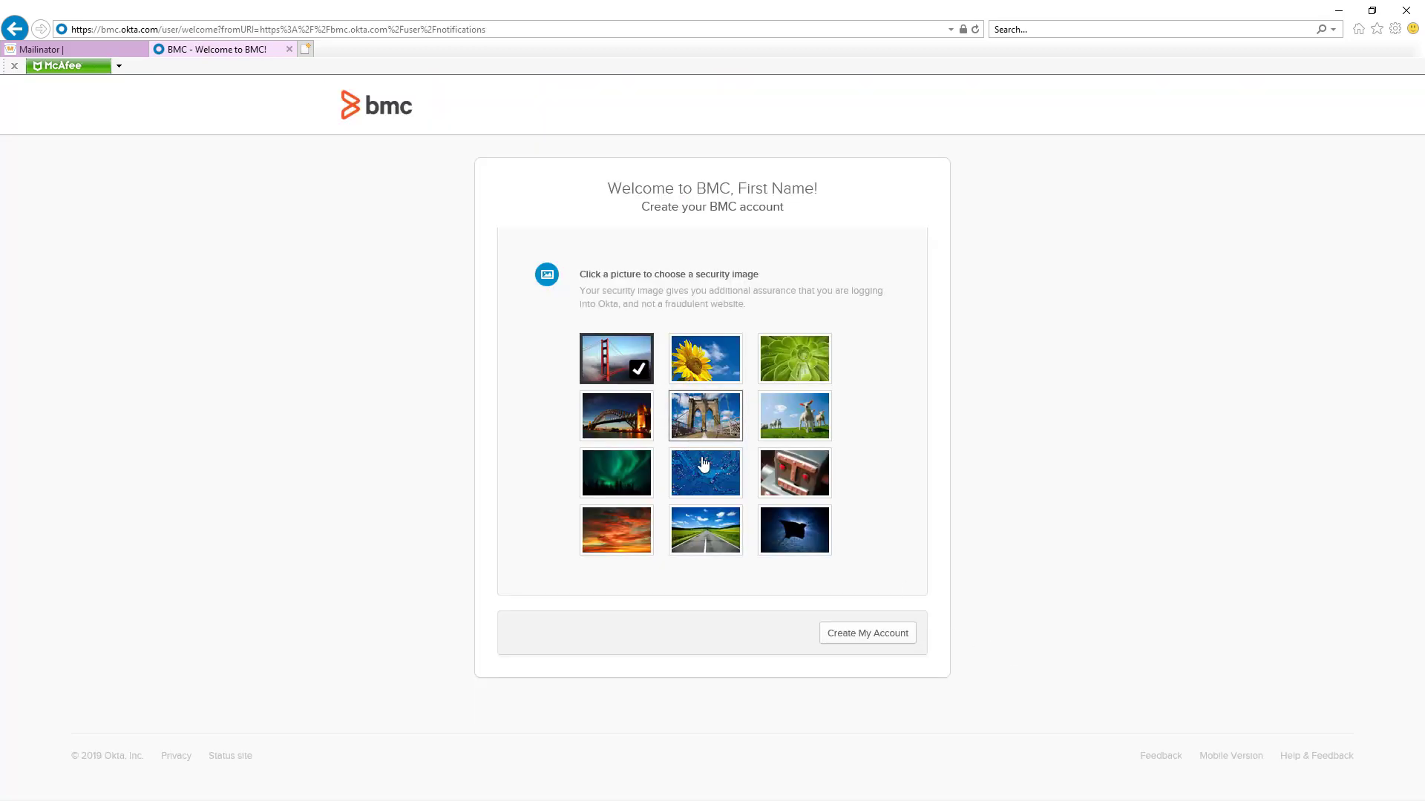